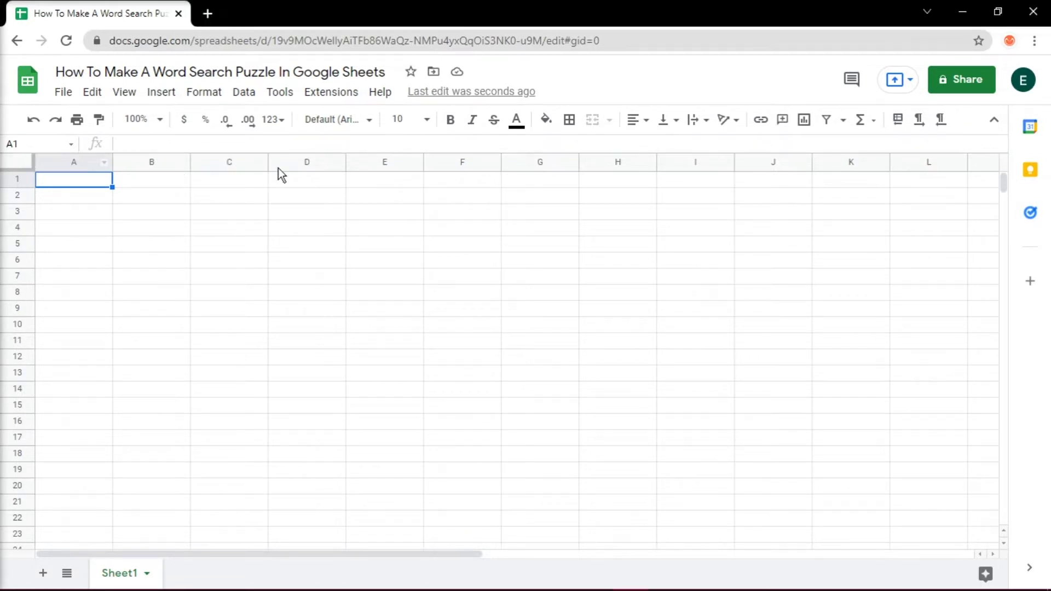
Step: Resize columns A–O to 25 pixels wide
left_click_drag(278, 168, 628, 182)
right_click(631, 173)
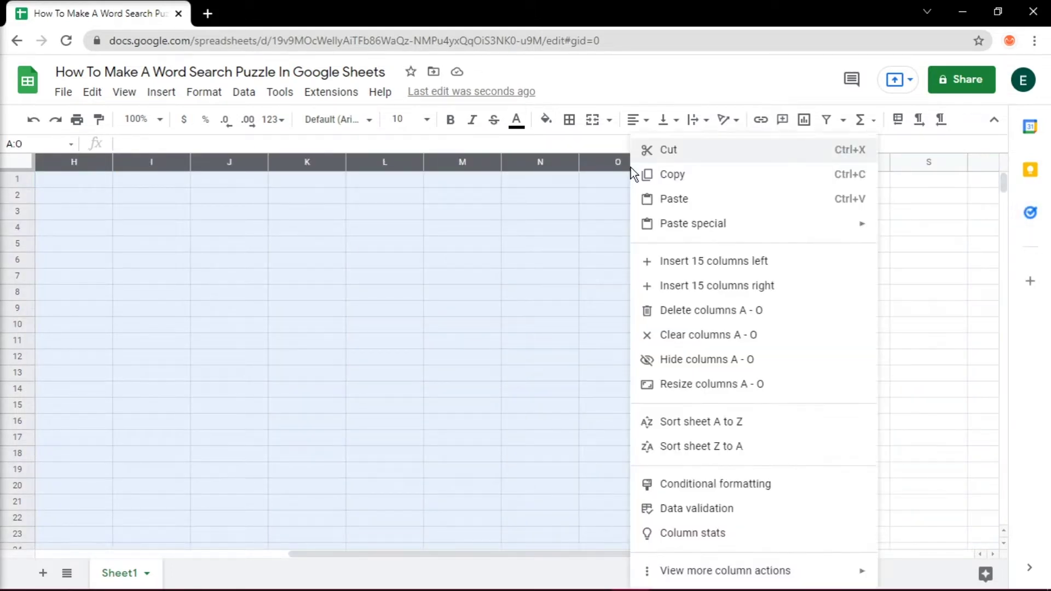
left_click(791, 393)
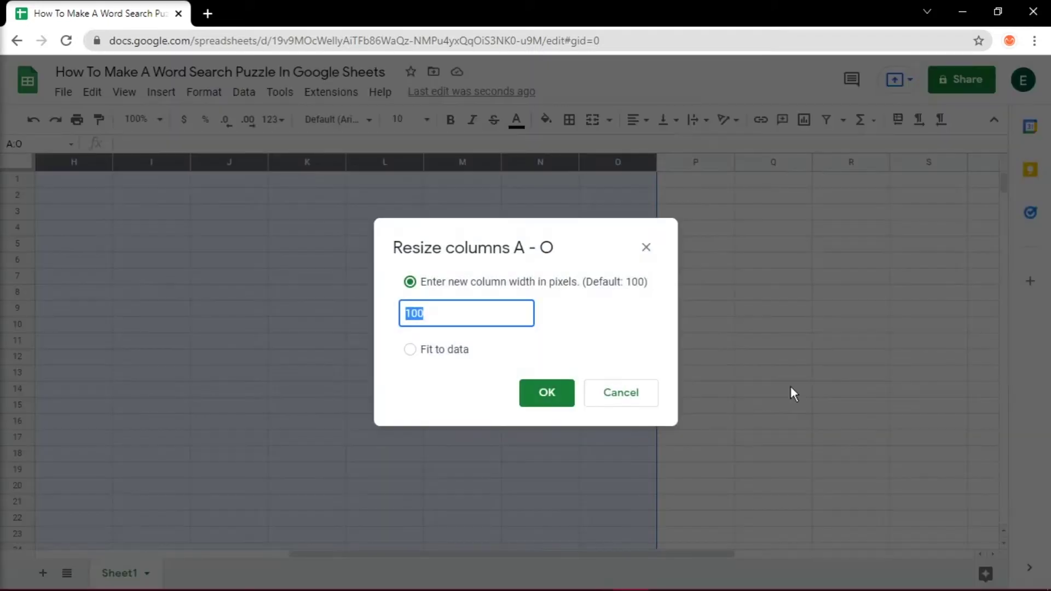
type("25")
key("Return")
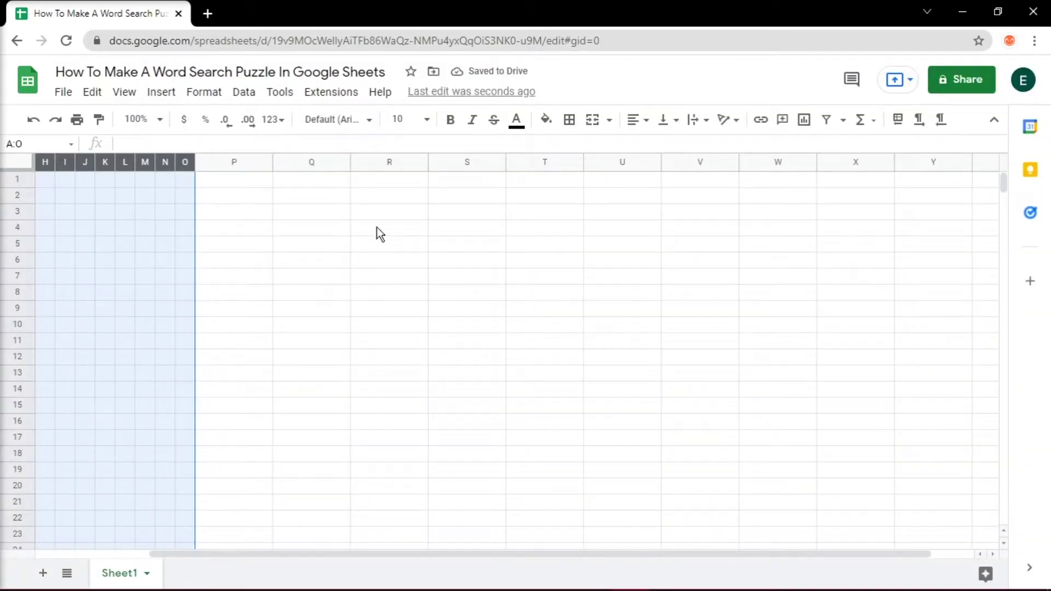
Step: Delete the unused columns P through Z
left_click_drag(234, 162, 1036, 191)
right_click(606, 207)
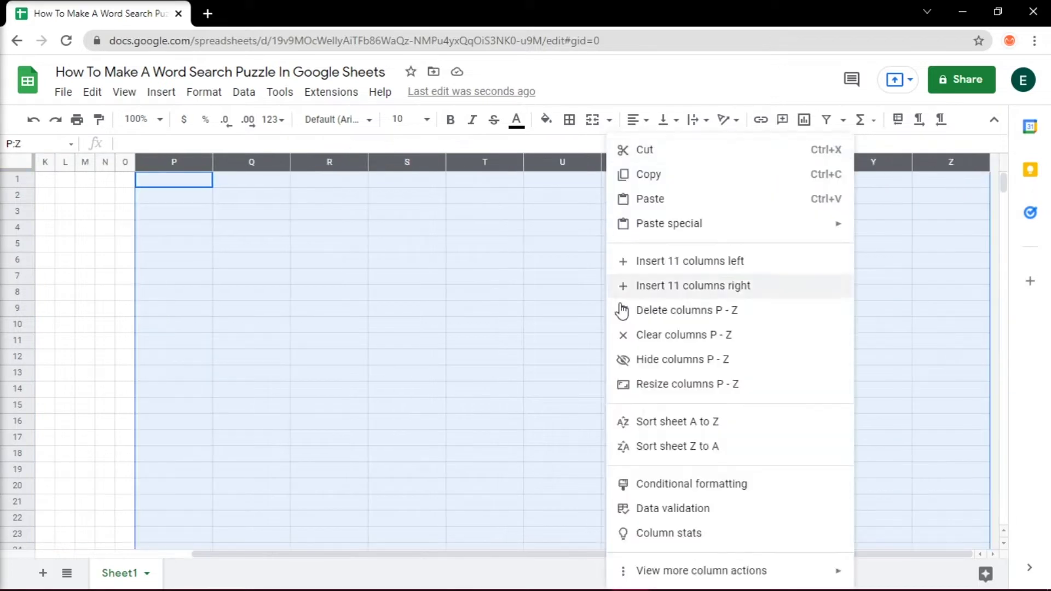
left_click(622, 307)
left_click(245, 406)
Step: Delete the extra rows 29 through 1000
scroll(182, 406, "down", 3)
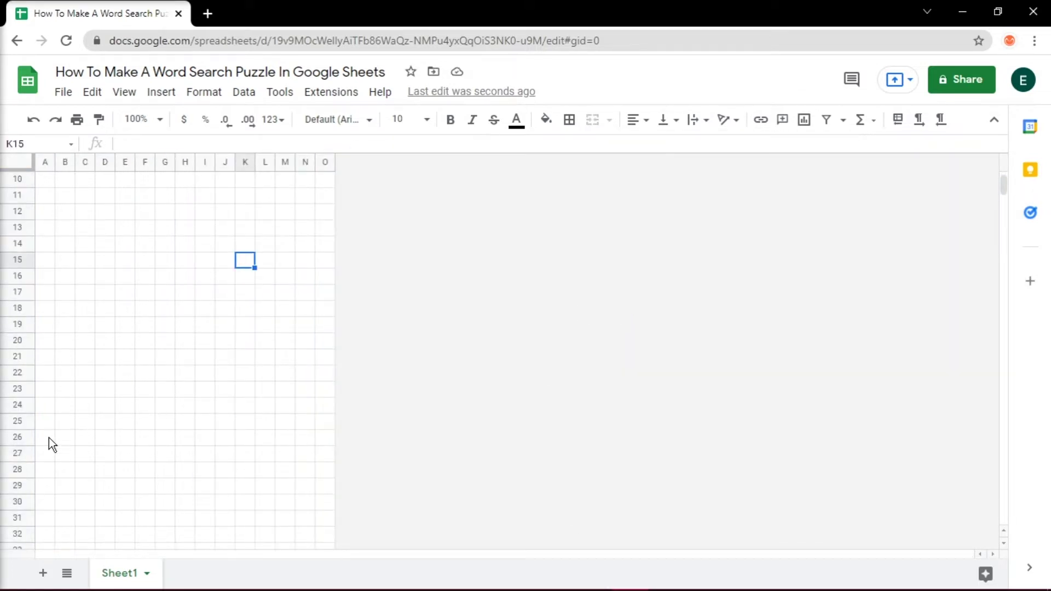
left_click_drag(44, 485, 321, 505)
right_click(225, 298)
left_click(329, 399)
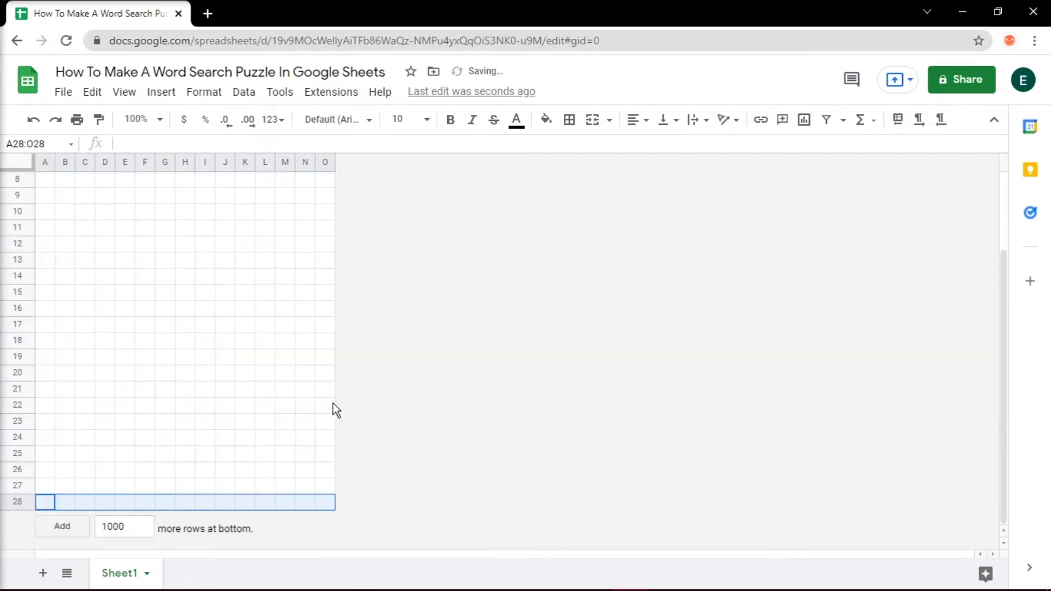
scroll(60, 192, "up", 2)
Step: Apply an outer border around the A1:O20 puzzle block
left_click_drag(48, 183, 321, 492)
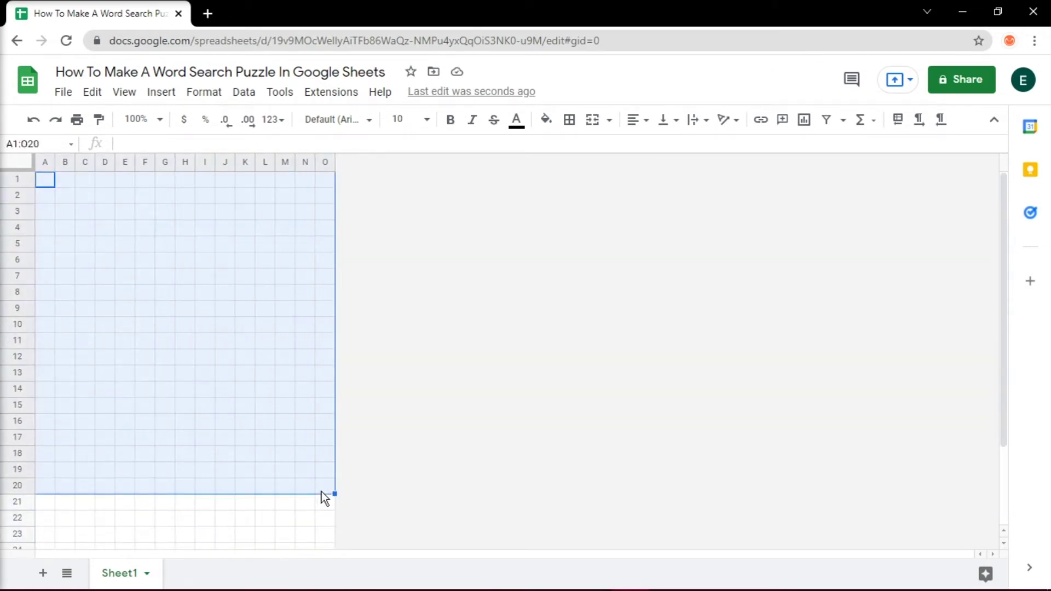
left_click(570, 120)
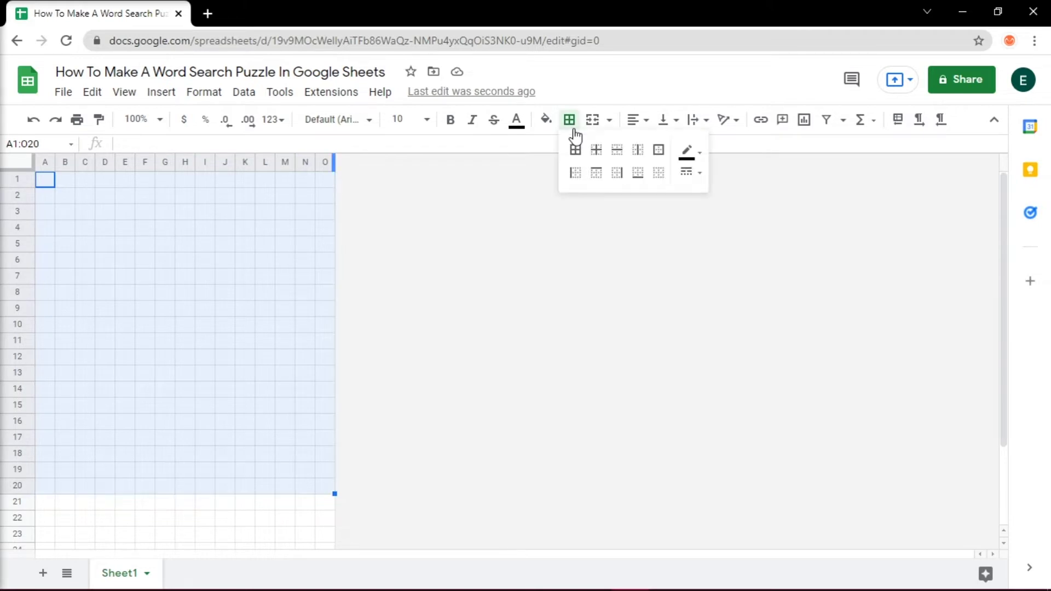
left_click(660, 150)
left_click(427, 370)
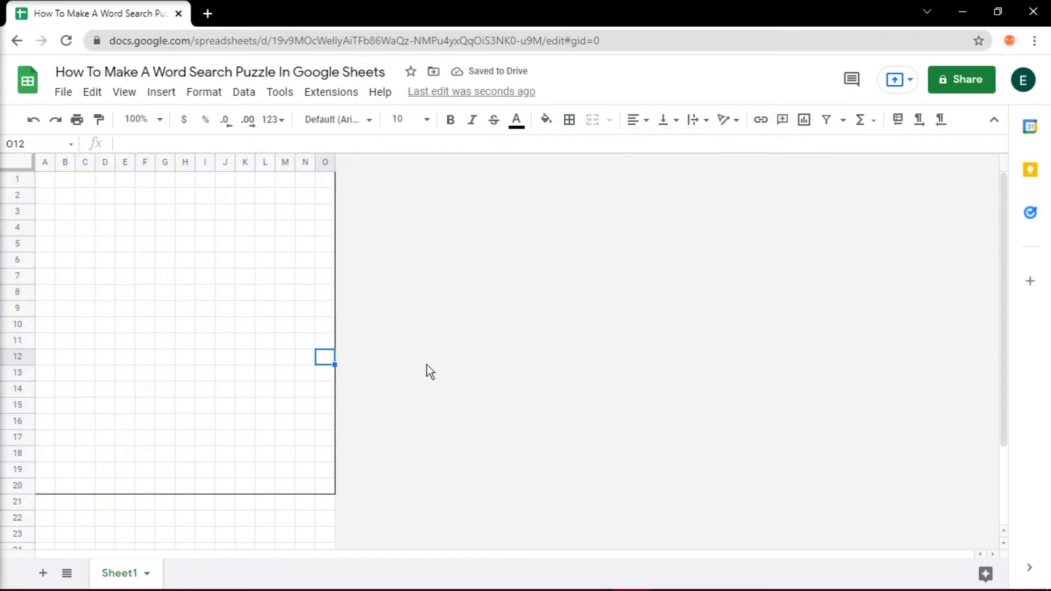
Step: Zoom the sheet to 125% and select cell A1
left_click(141, 120)
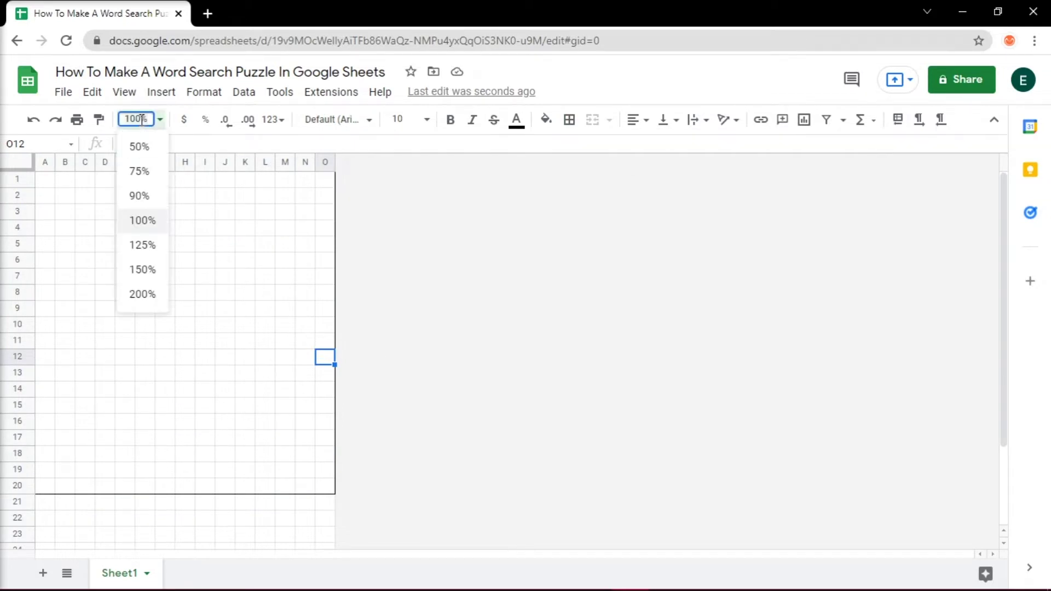
left_click(141, 246)
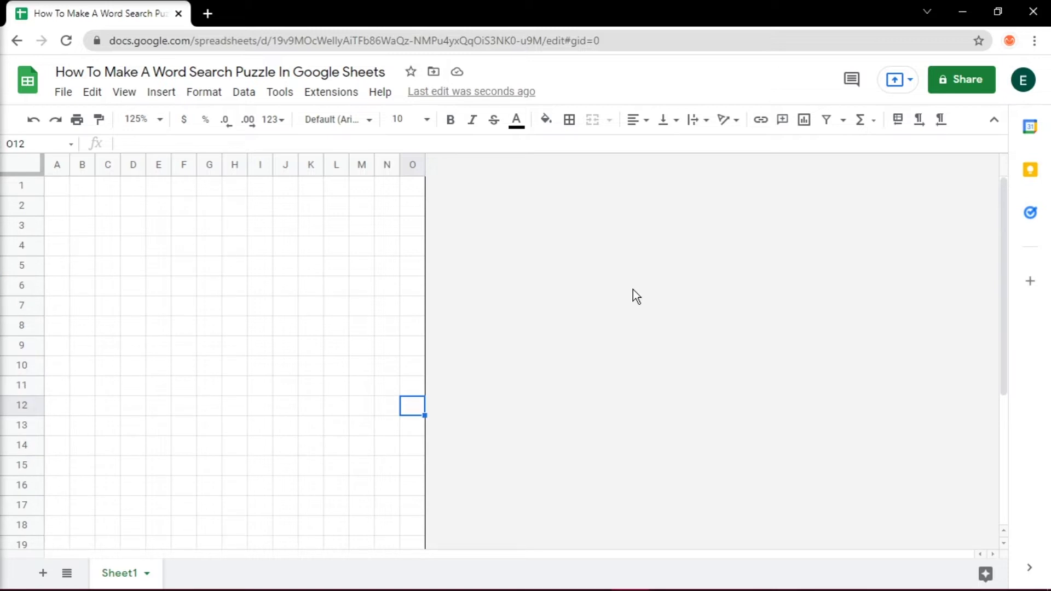
left_click(57, 185)
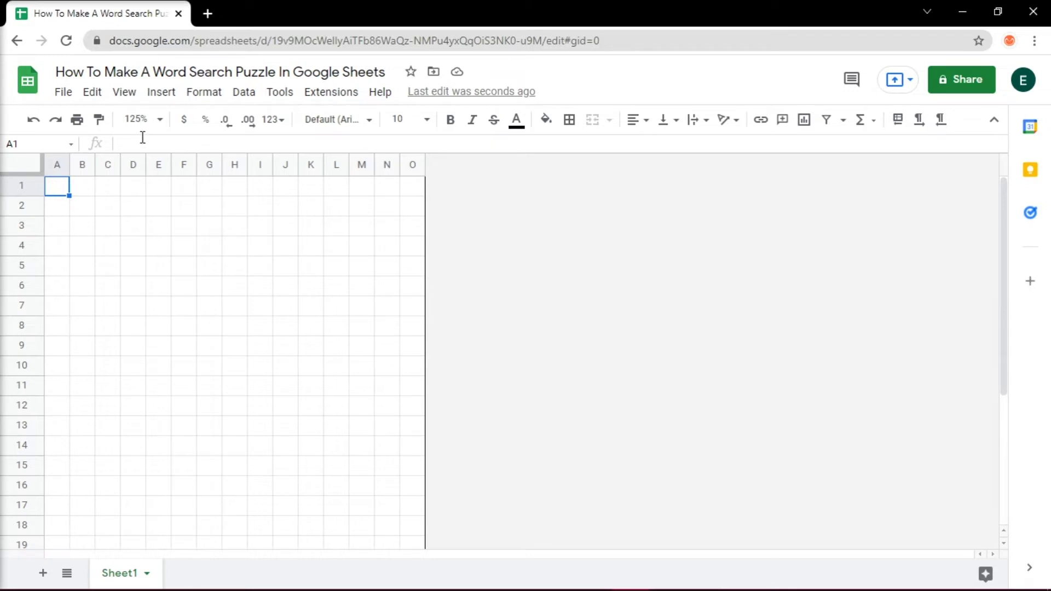
Step: Enter =CHAR(RANDBETWEEN(65,90)) in A1 and fill it across A1:O20
left_click(159, 143)
type("=")
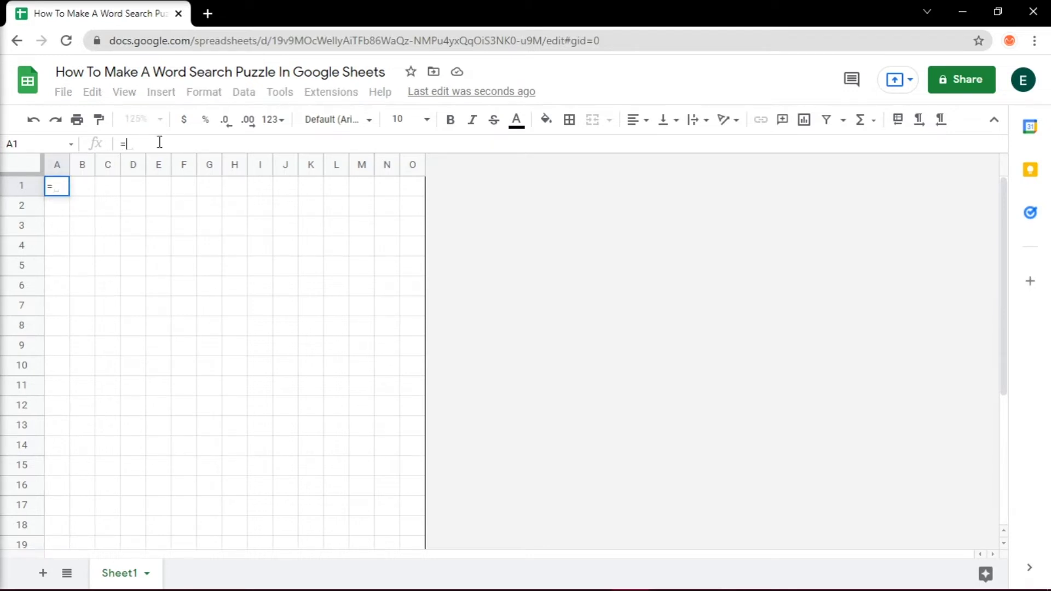
type("CHAR")
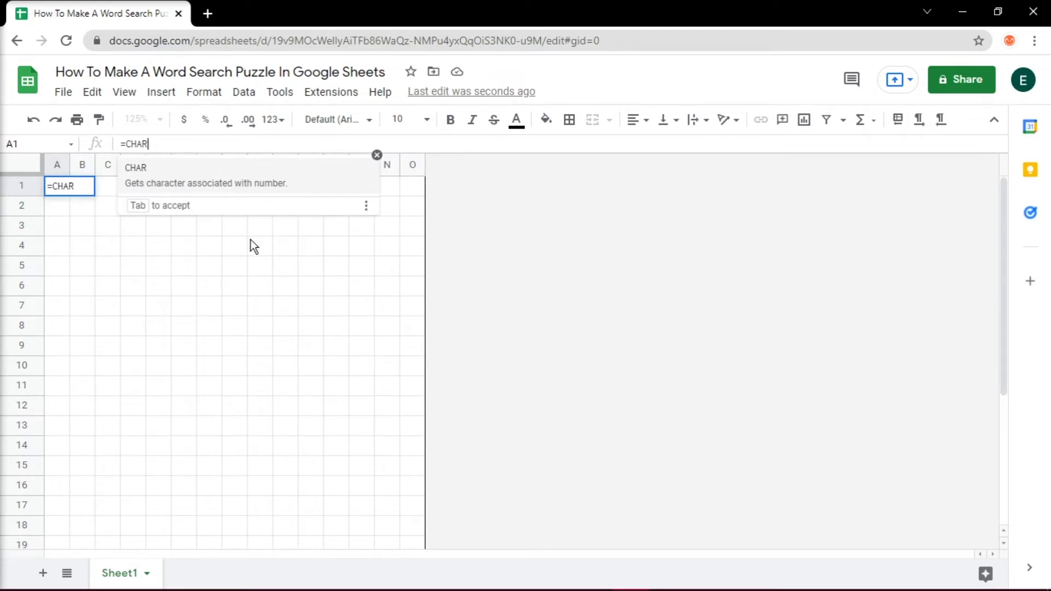
type("(R")
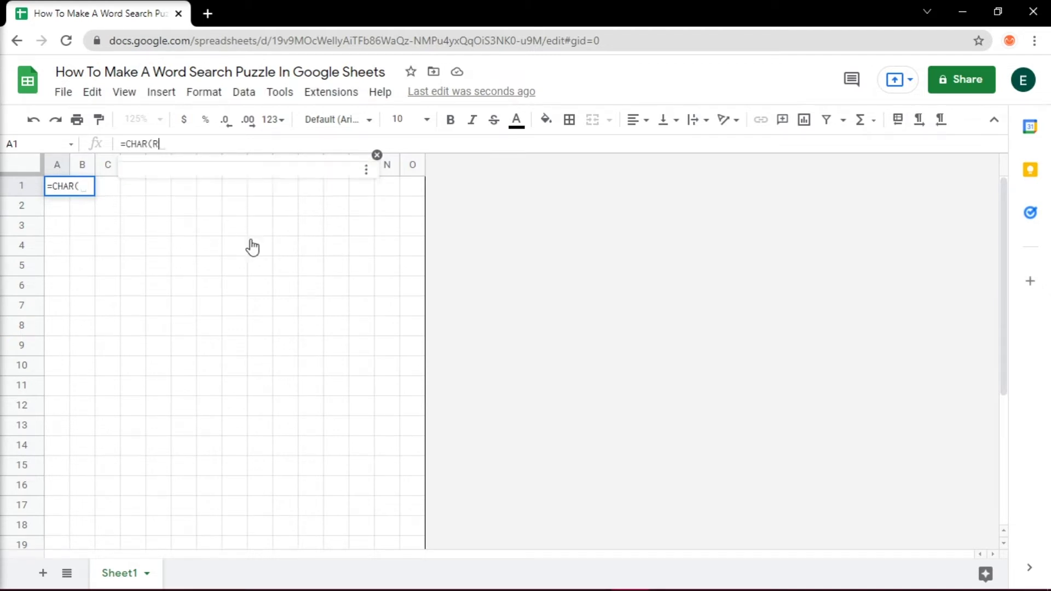
type("AND")
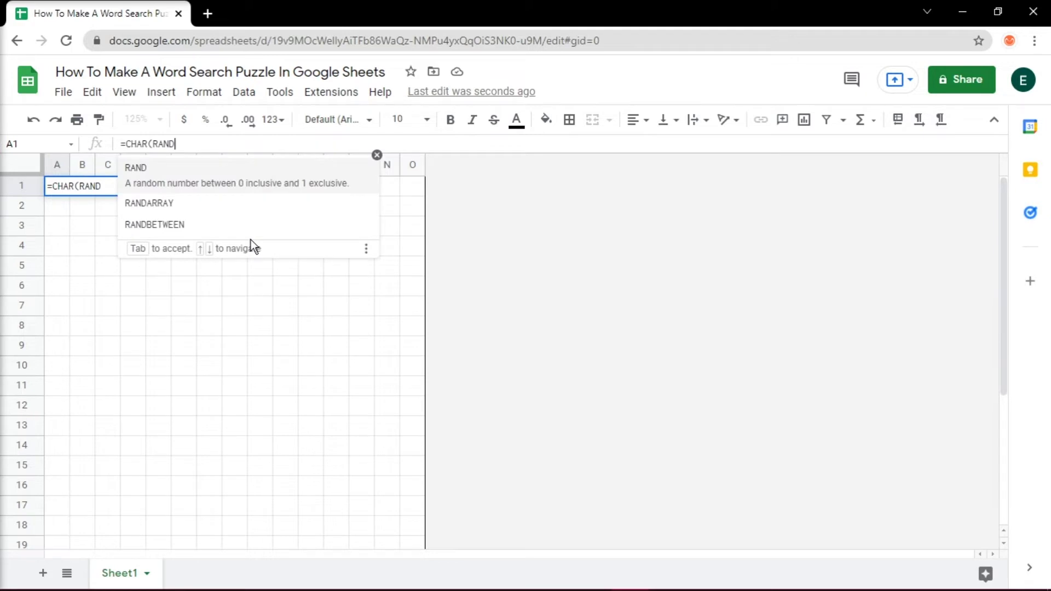
type("BETWEE")
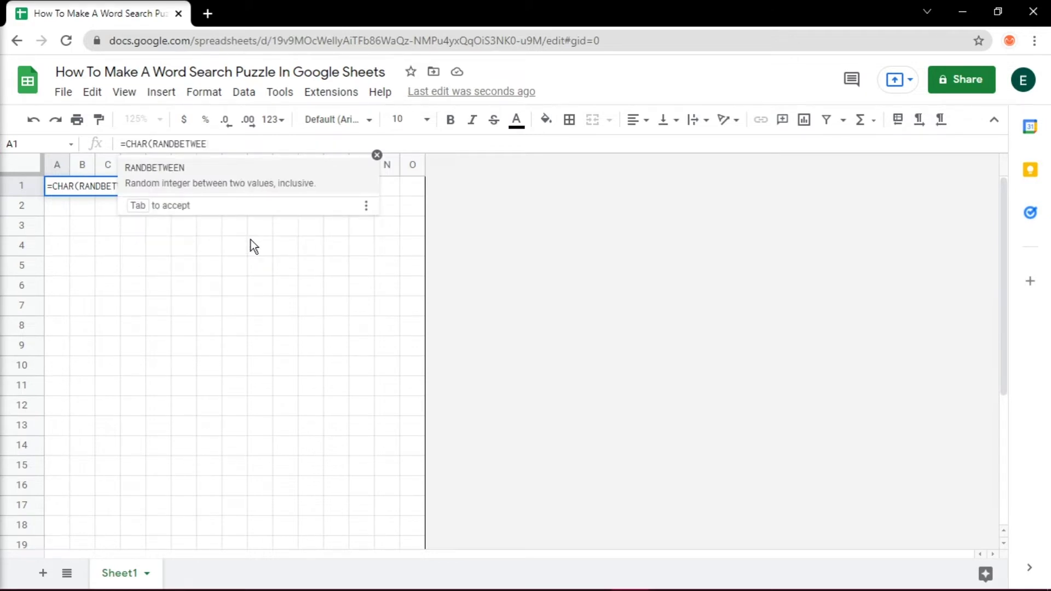
type("N(65")
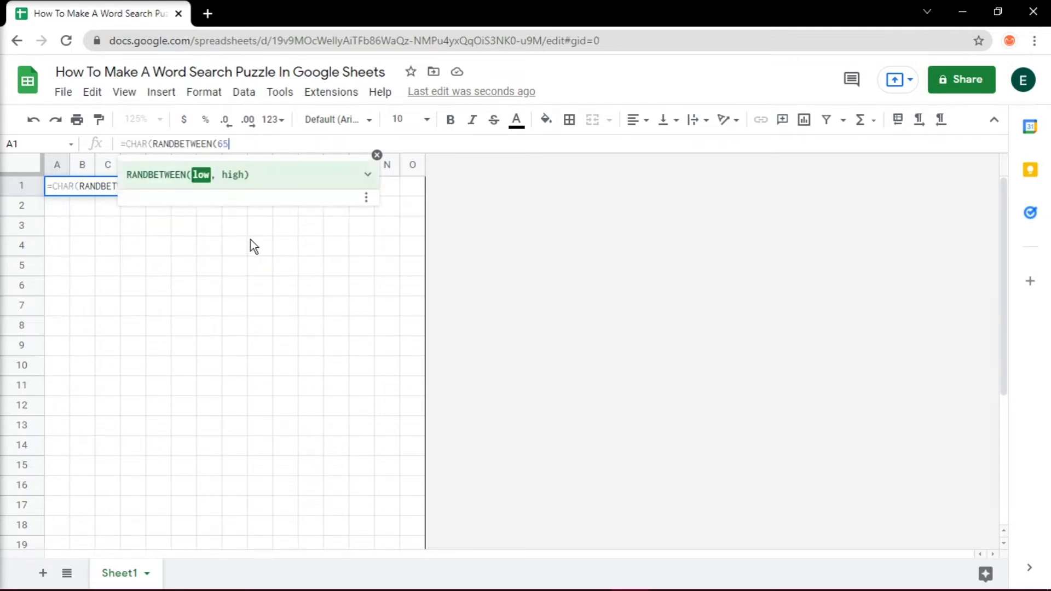
type("(65,9")
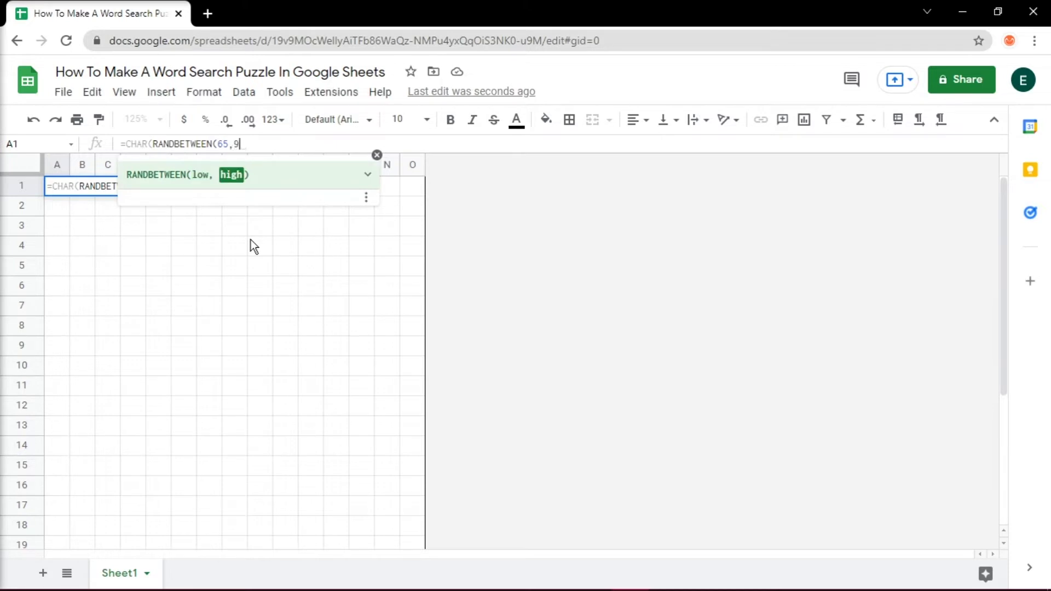
type("0))")
key("Return")
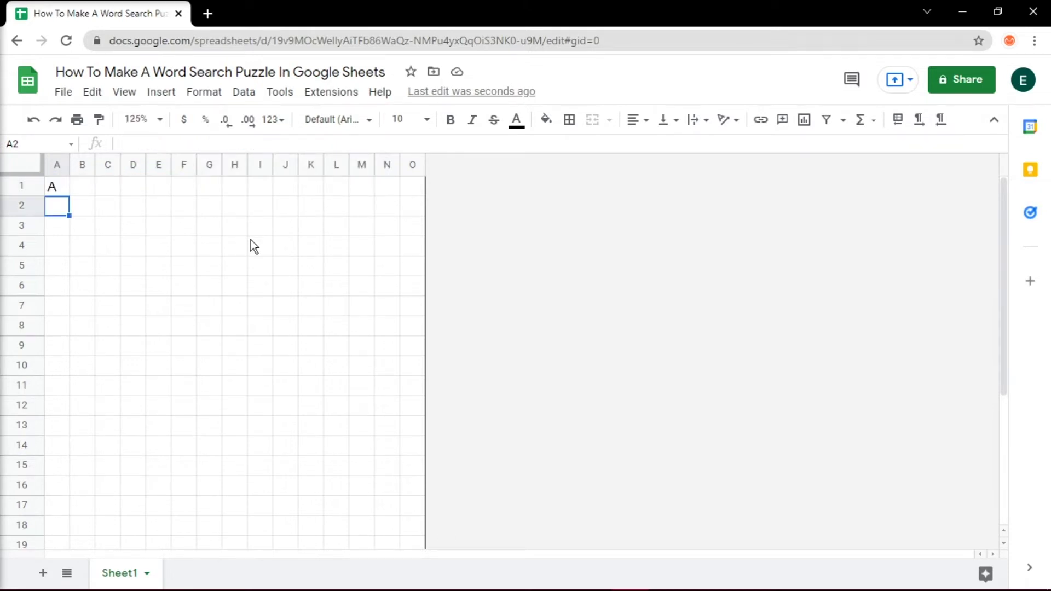
left_click(66, 190)
left_click_drag(69, 196, 425, 492)
scroll(582, 436, "up", 2)
Step: Type the word ACORN letter by letter across row 4 starting at D4
left_click(554, 433)
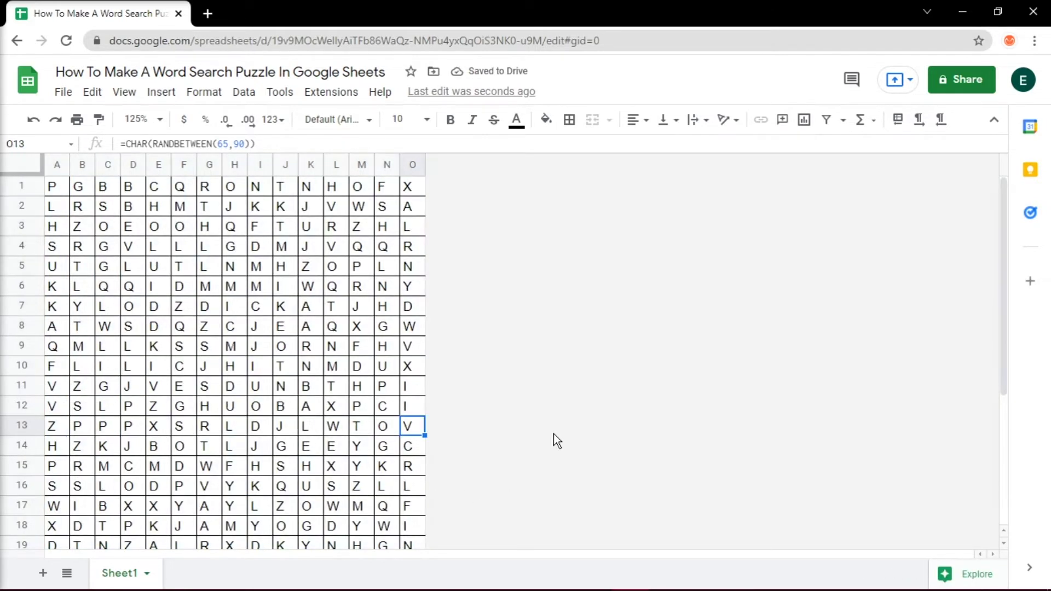
left_click(136, 245)
type("A")
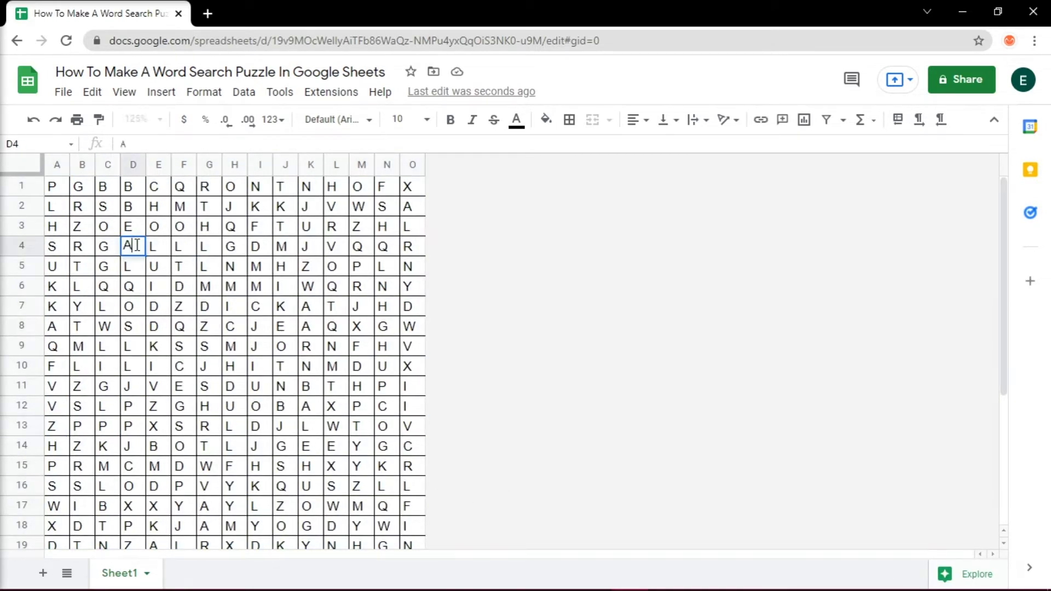
key("Tab")
key("Tab")
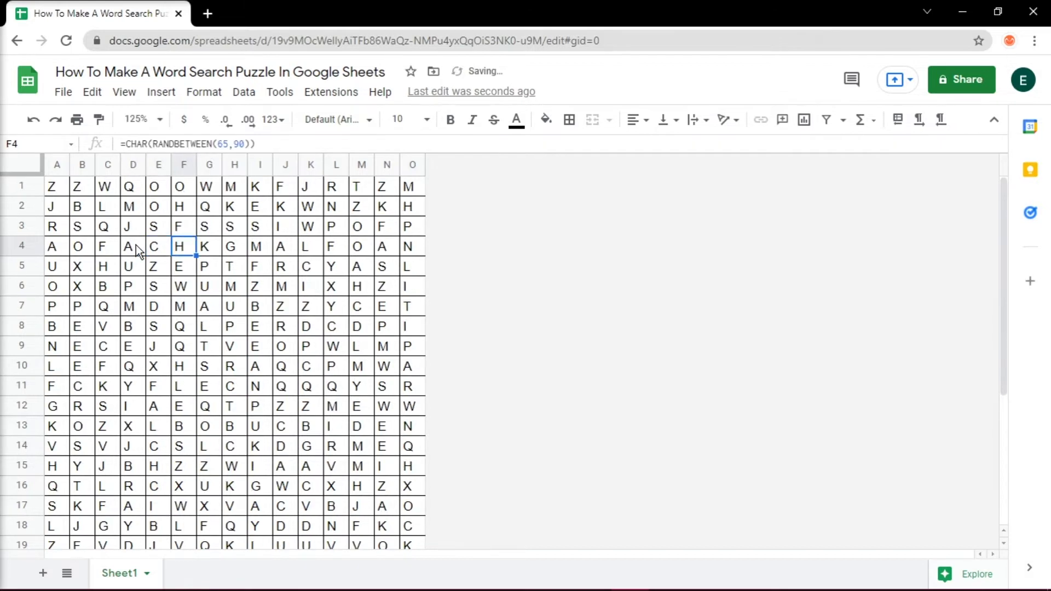
type("O")
key("Tab")
type("R")
key("Tab")
type("N")
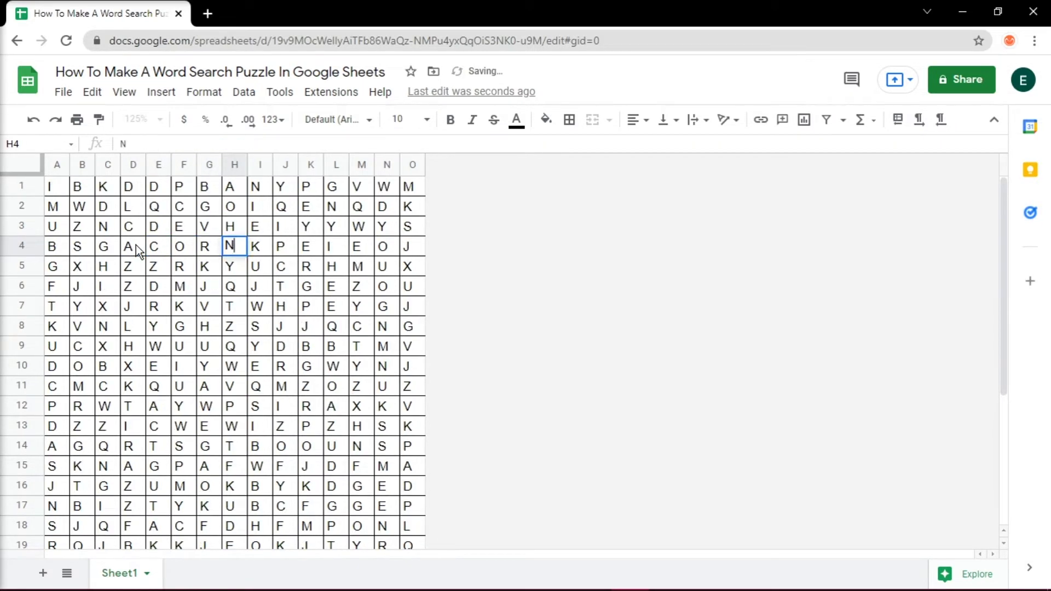
Step: Place letters for APPLE down column B and JACKET diagonally from row 7
left_click(81, 305)
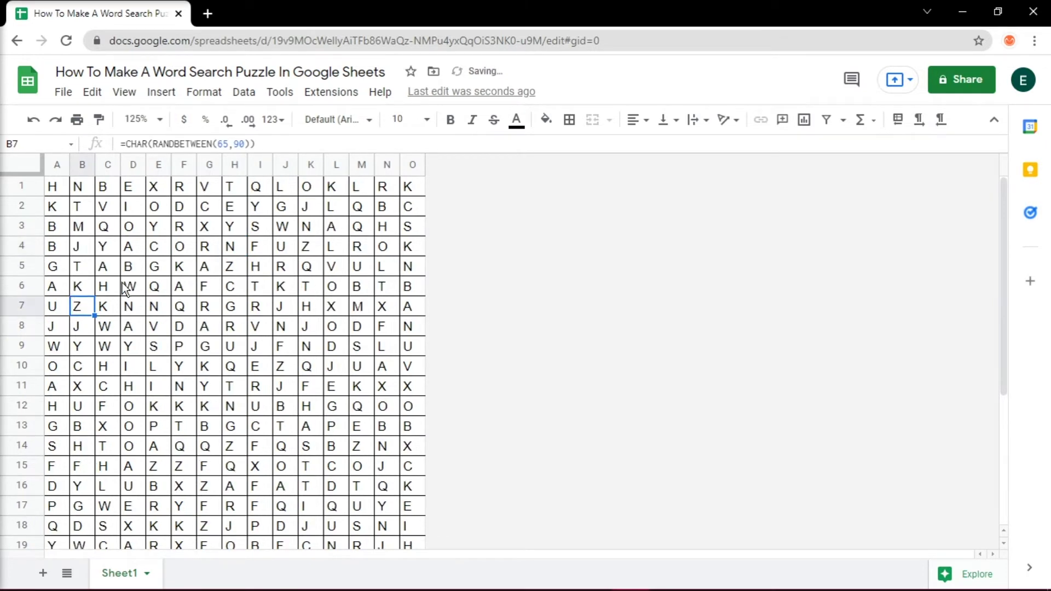
key("Down")
key("Down")
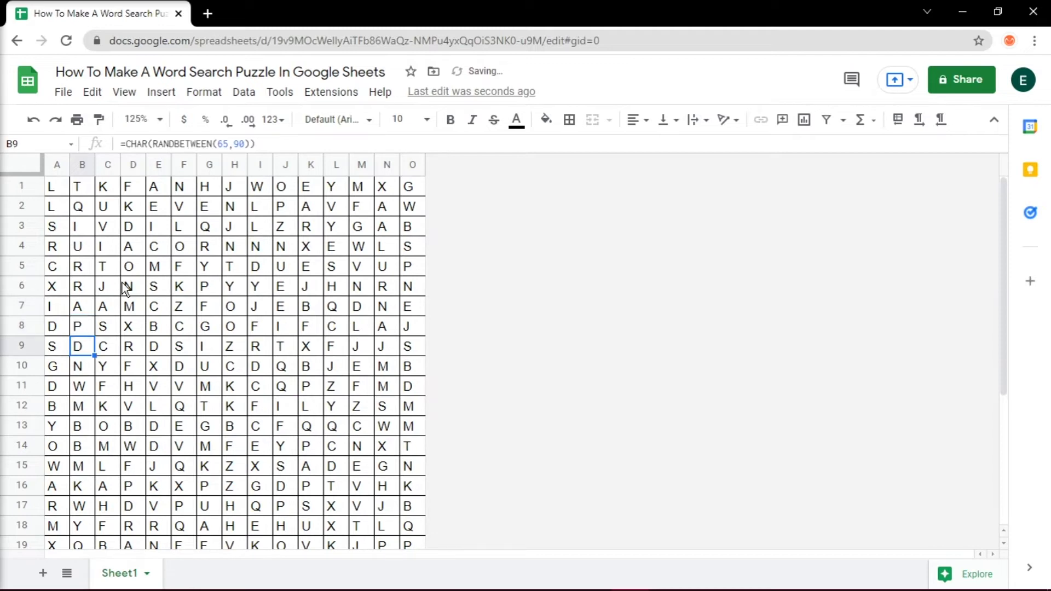
key("Down")
key("Down")
key("Down")
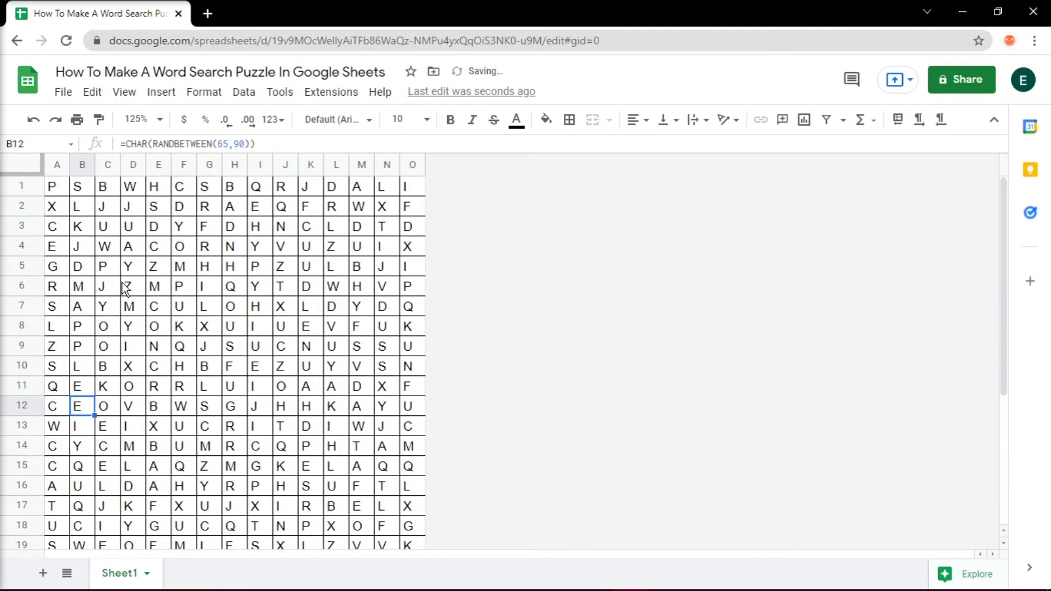
left_click(273, 313)
key("Right")
key("Down")
key("Down")
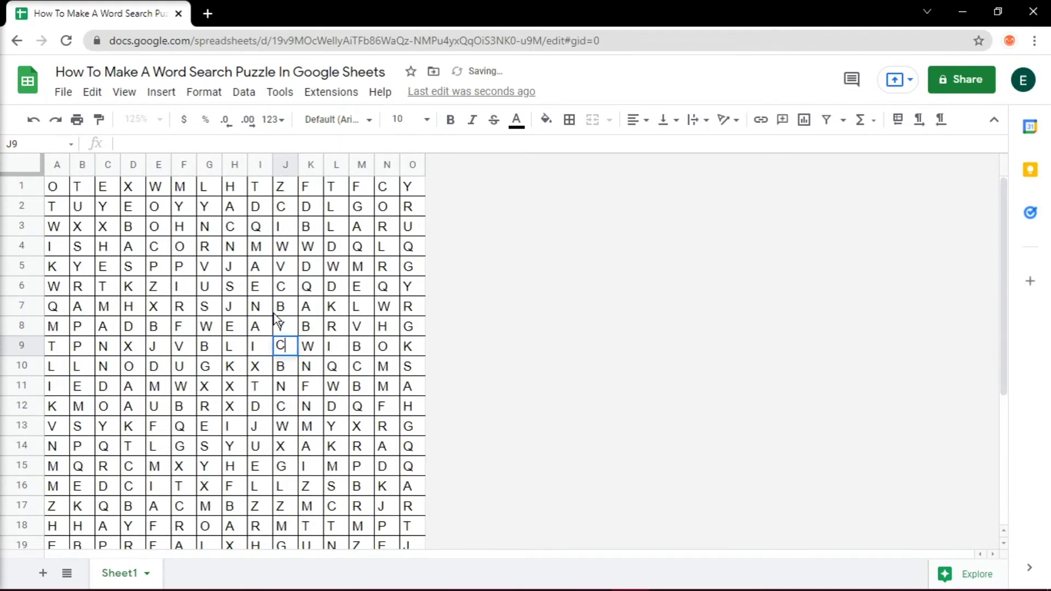
Step: Shade the APPLE, JACKET, ACORN and FALL letters yellow
left_click_drag(82, 306, 82, 386)
key("F4")
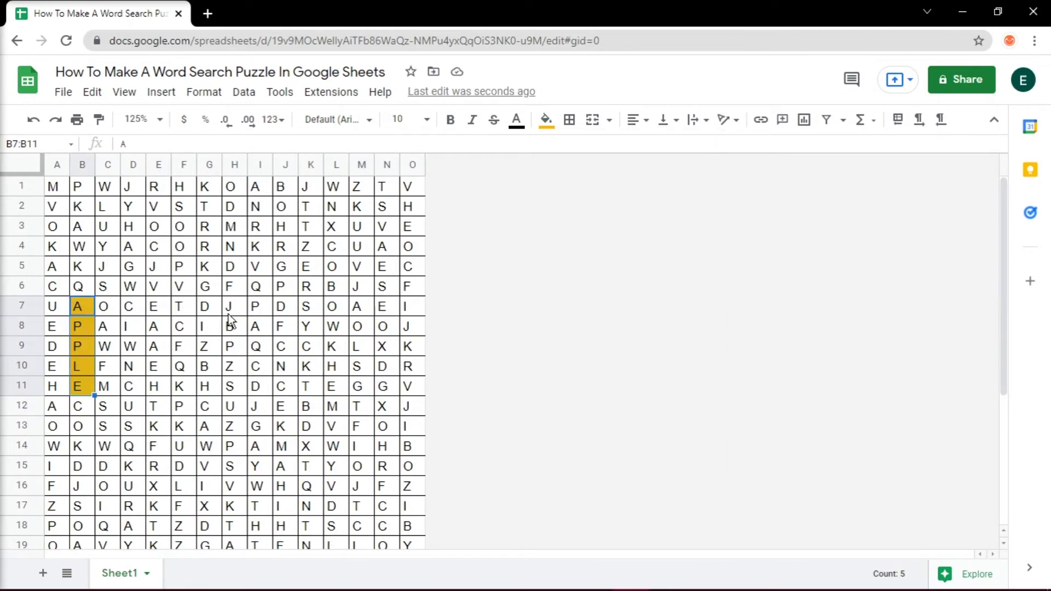
left_click(230, 306)
left_click(255, 326, "ctrl")
left_click(280, 346, "ctrl")
left_click(357, 407, "ctrl")
key("F4")
left_click_drag(129, 247, 230, 247)
key("F4")
left_click_drag(408, 187, 408, 246)
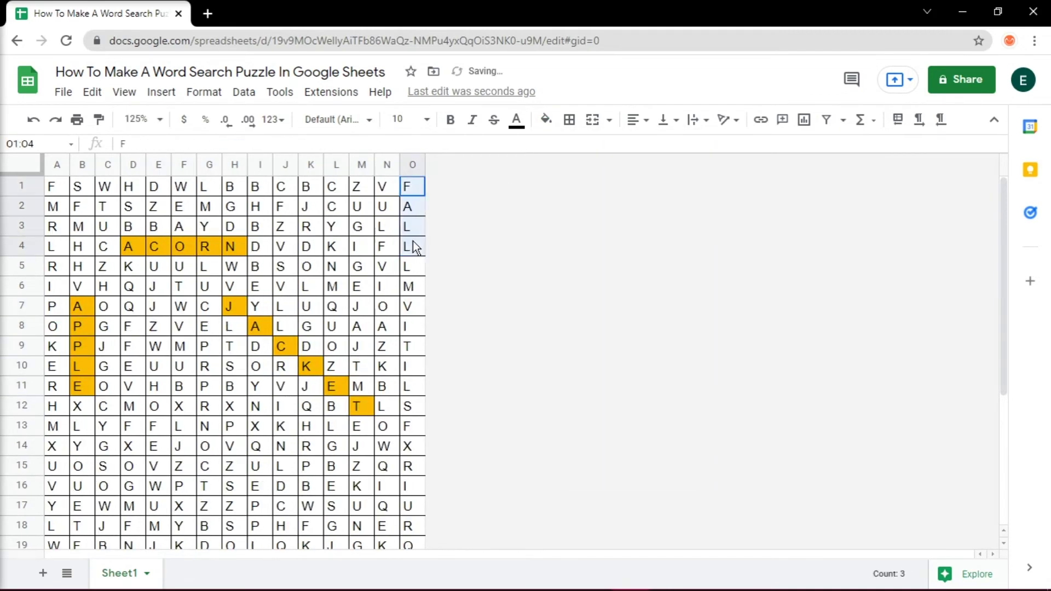
key("F4")
Step: Shade the LEAF, RAKE and diagonal SCHOOL letters yellow
scroll(274, 383, "down", 1)
left_click_drag(179, 486, 255, 486)
key("F4")
left_click_drag(129, 405, 130, 466)
key("F4")
left_click(155, 326)
left_click(179, 347, "ctrl")
left_click(204, 367, "ctrl")
left_click(229, 386, "ctrl")
left_click(256, 406, "ctrl")
left_click(280, 426, "ctrl")
key("F4")
Step: Shade the PUMPKIN letters and the SCARECROW letters in O8:O16 yellow
scroll(277, 427, "down", 2)
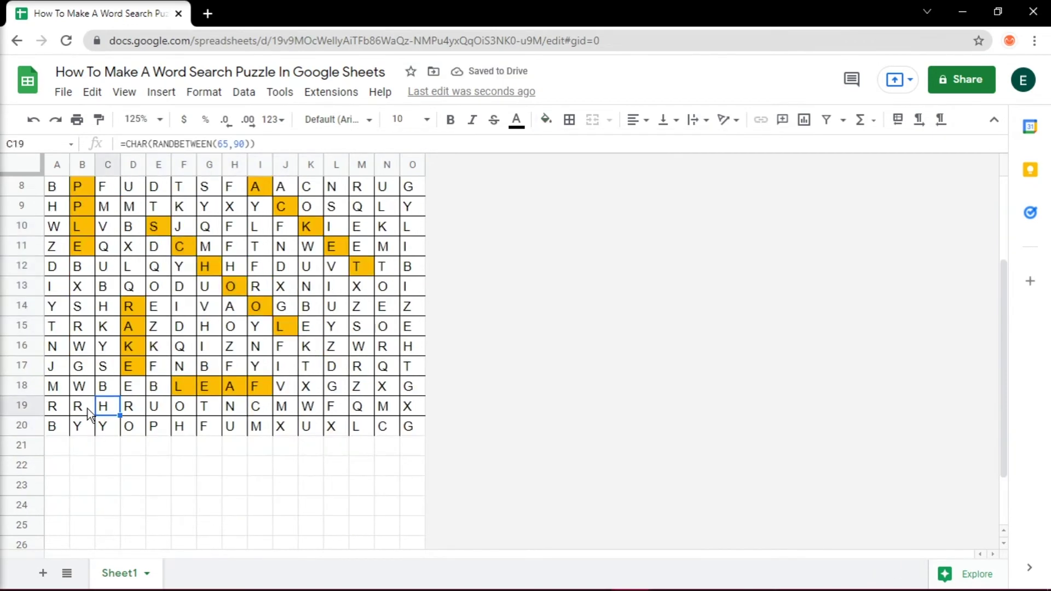
scroll(80, 414, "up", 3)
left_click_drag(103, 206, 255, 206)
left_click(541, 125)
left_click(541, 125)
key("F4")
left_click_drag(413, 326, 412, 484)
key("F4")
Step: Highlight the WIND letters in row 20 and shade COZY in J4:M4 yellow
left_click(332, 306)
scroll(329, 383, "down", 1)
left_click_drag(153, 526, 230, 525)
scroll(97, 277, "up", 1)
left_click_drag(286, 247, 357, 246)
key("F4")
left_click(413, 307)
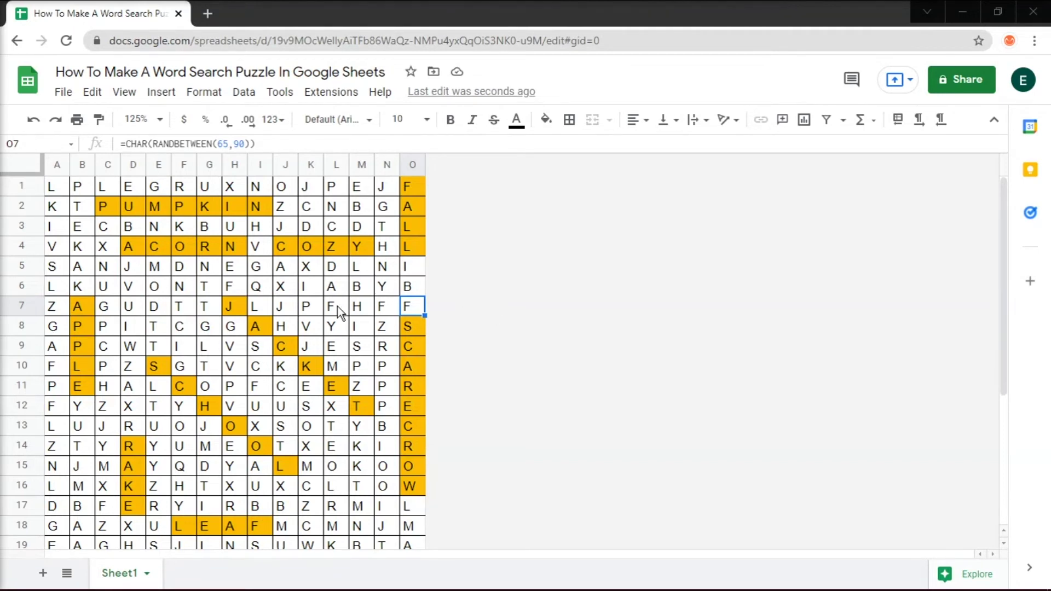
scroll(337, 306, "down", 4)
Step: Type ACORN, APPLE, JACKET, FALL, LEAF, PUMPKIN and RAKE down B22:B28
left_click(100, 389)
left_click(84, 388)
type("ACORN")
key("Return")
type("APPLE")
key("Return")
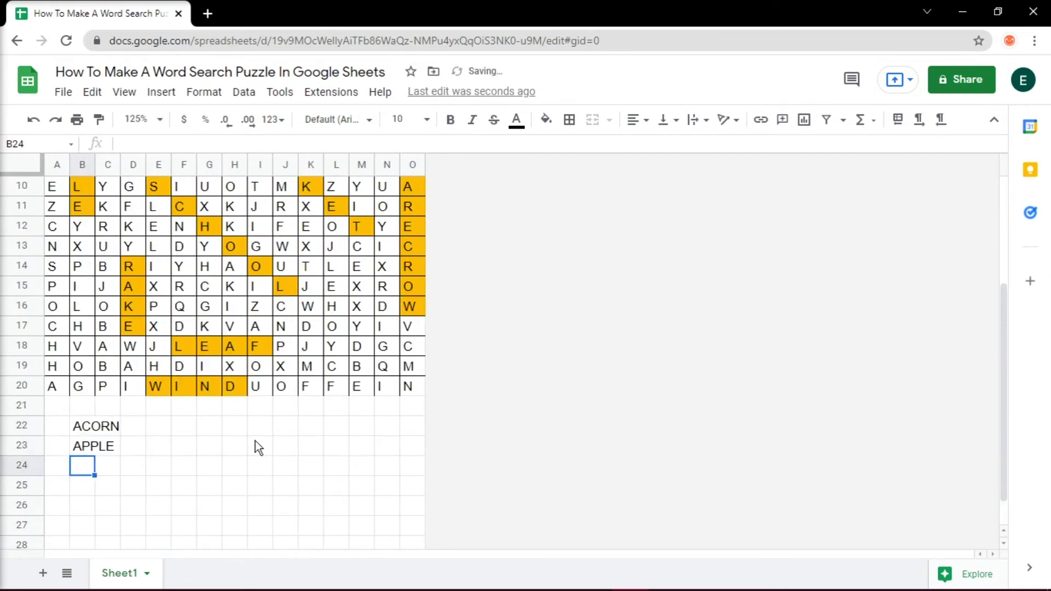
type("JACKET")
key("Return")
type("FALL")
key("Return")
type("LEAF")
key("Return")
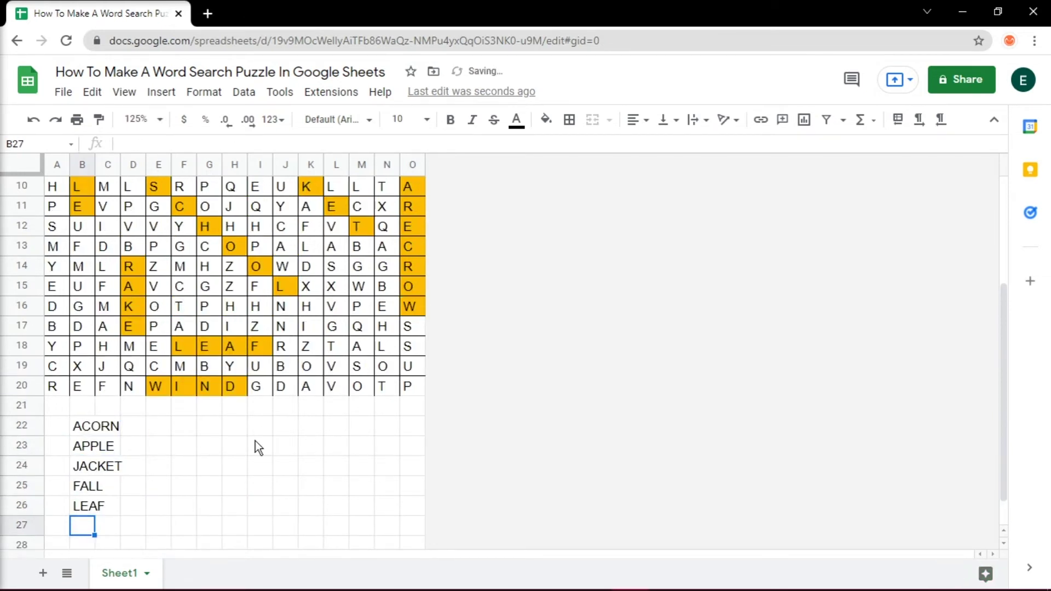
type("PUMPKIN")
key("Return")
type("RAKE")
Step: Type SCHOOL, WIND, SCARECROW and COZY down F22:F25
left_click(190, 403)
type("SCHOOL")
key("Return")
type("WIND")
key("Return")
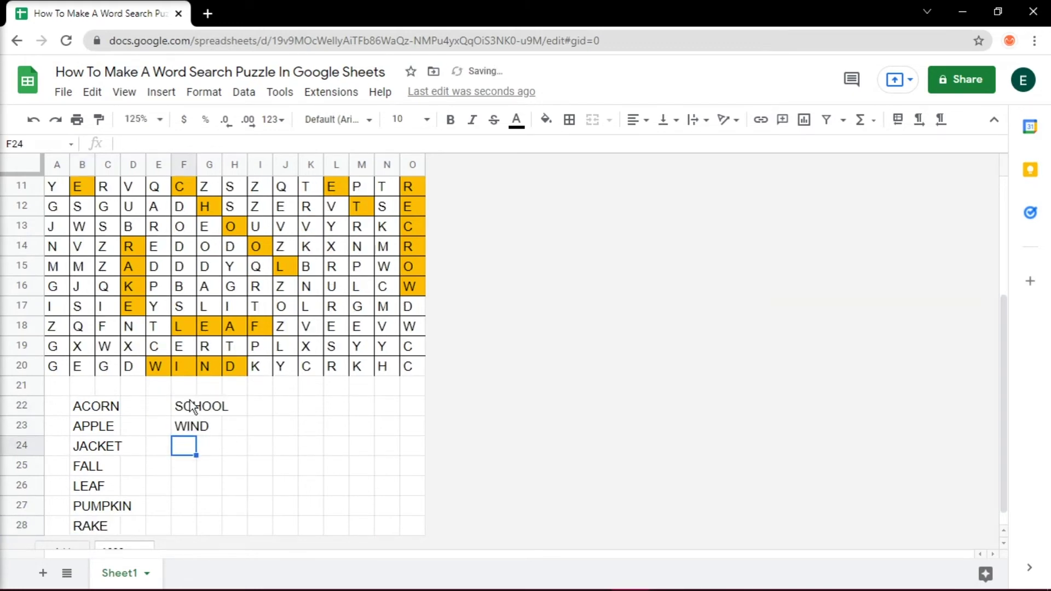
type("SCARECROW")
key("Return")
scroll(511, 444, "up", 3)
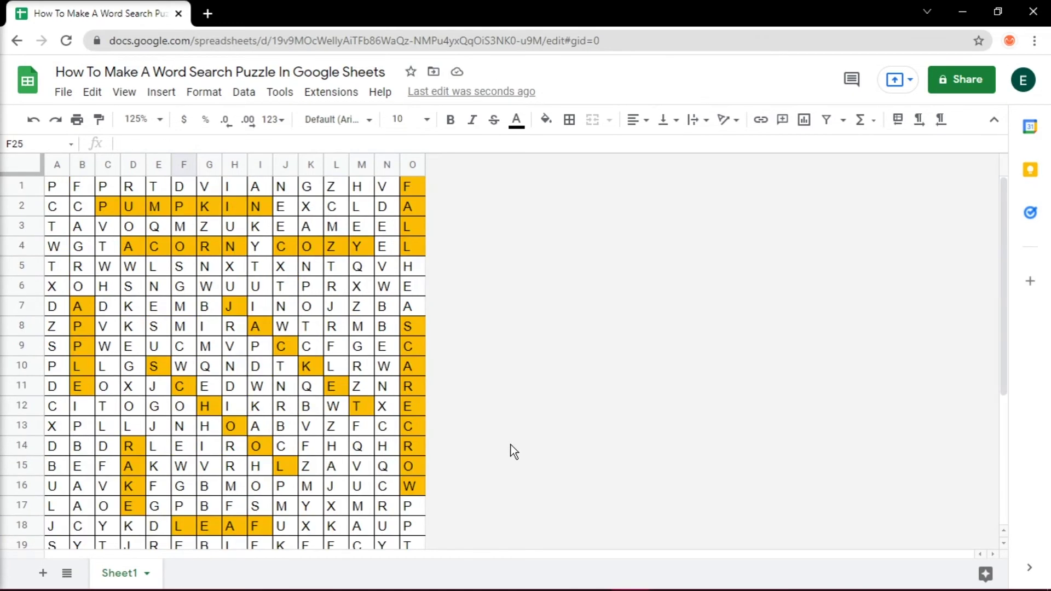
scroll(510, 445, "down", 3)
type("COZY")
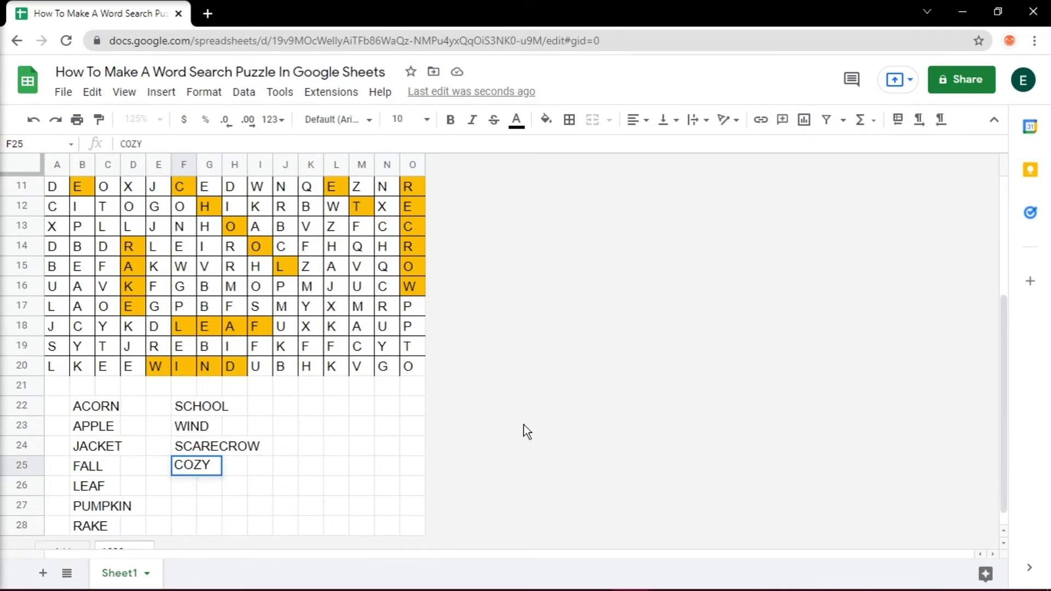
scroll(526, 431, "up", 5)
left_click(526, 431)
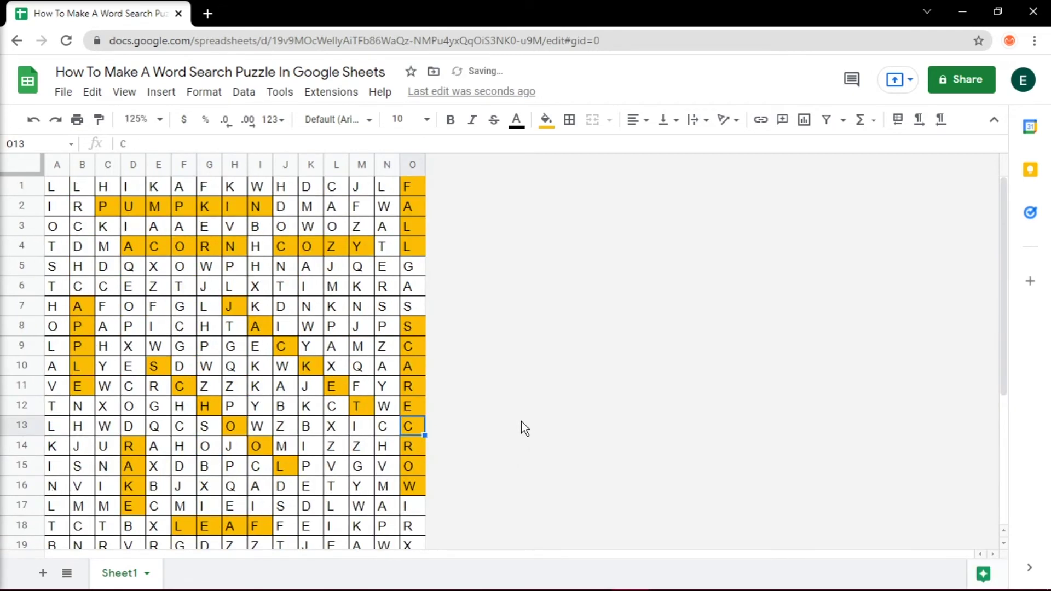
scroll(517, 264, "down", 5)
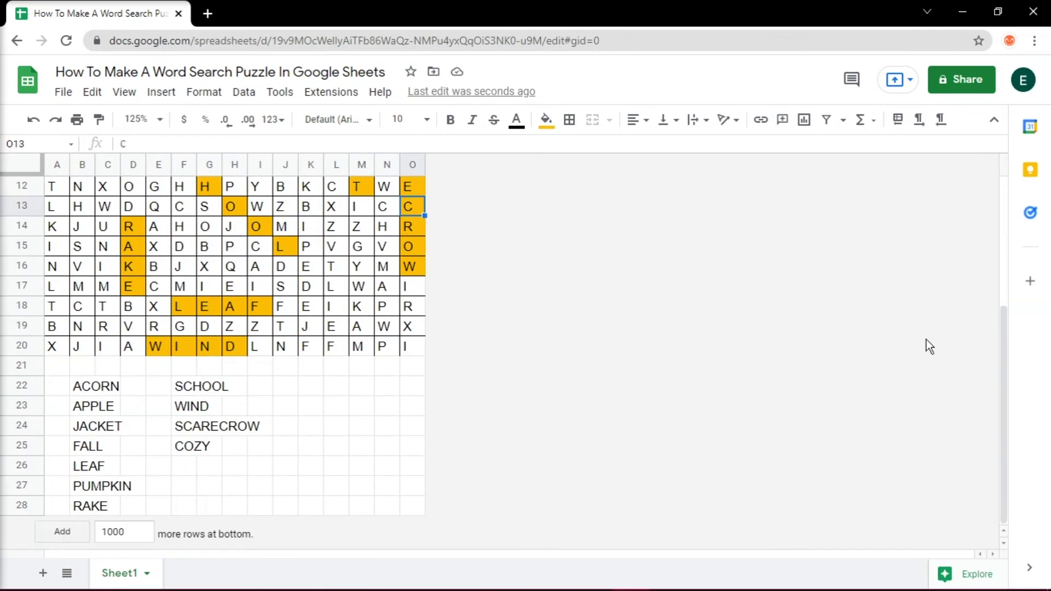
scroll(971, 357, "up", 5)
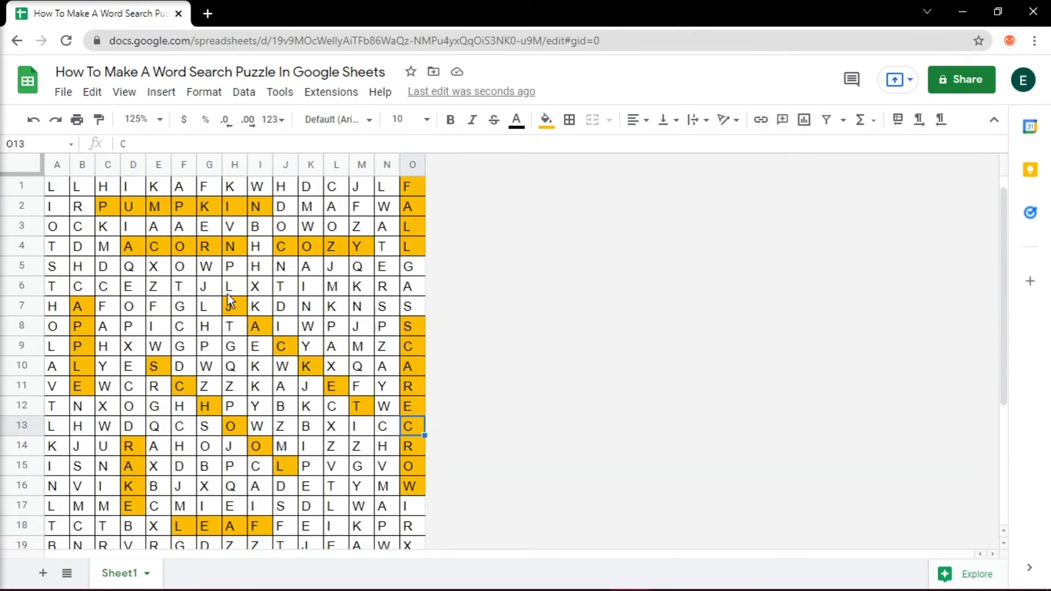
Step: Turn off the sheet's gridlines from the View menu
left_click(141, 93)
mouse_move(155, 122)
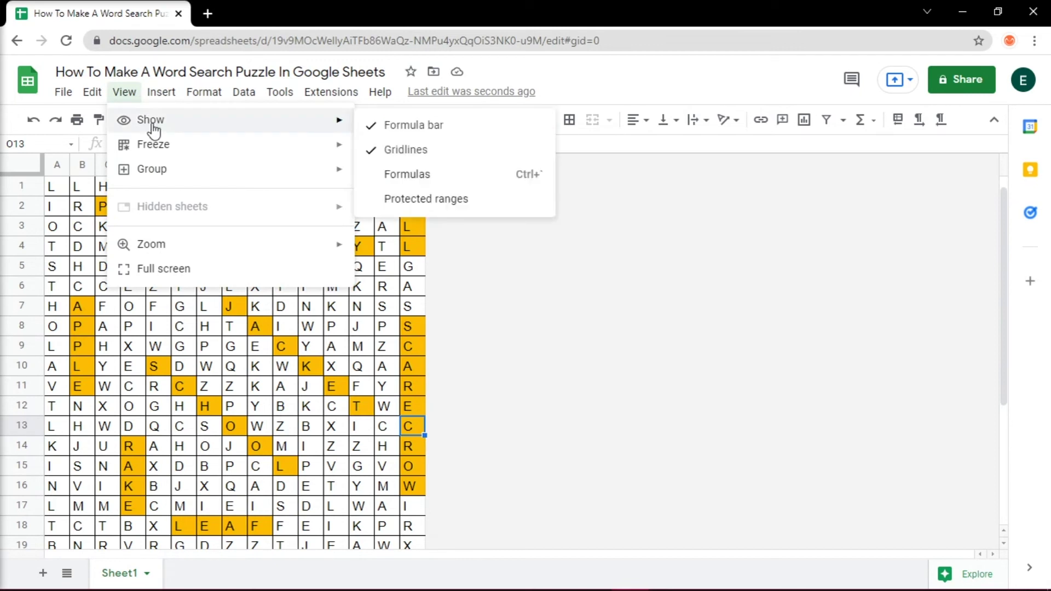
left_click(411, 146)
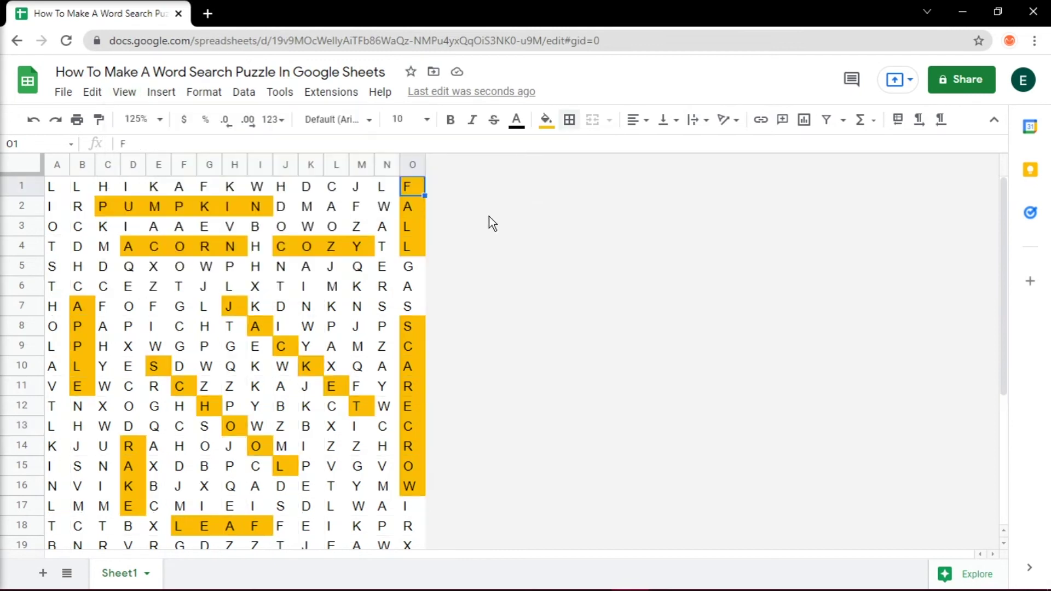
key("Up")
key("Up")
key("Up")
key("Up")
key("Up")
key("Up")
key("Up")
key("Up")
Step: Fill the A1:O20 letter grid white to remove the yellow highlights
left_click(413, 189)
left_click_drag(50, 185, 416, 463)
left_click(552, 119)
left_click(570, 166)
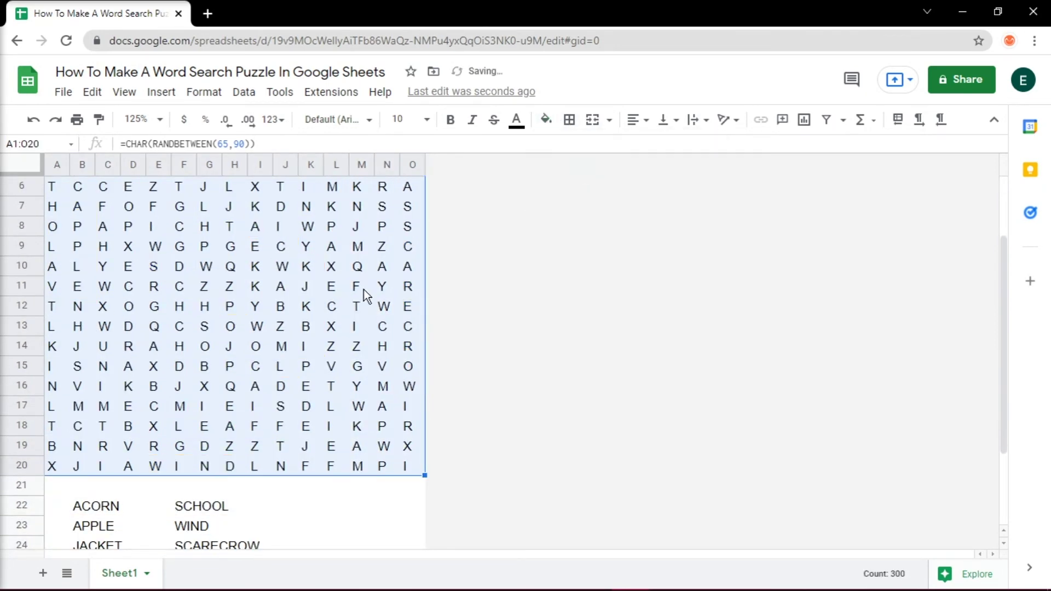
left_click(362, 326)
Step: Set the zoom back to 100% and clear the selection
scroll(938, 324, "up", 1)
left_click(142, 119)
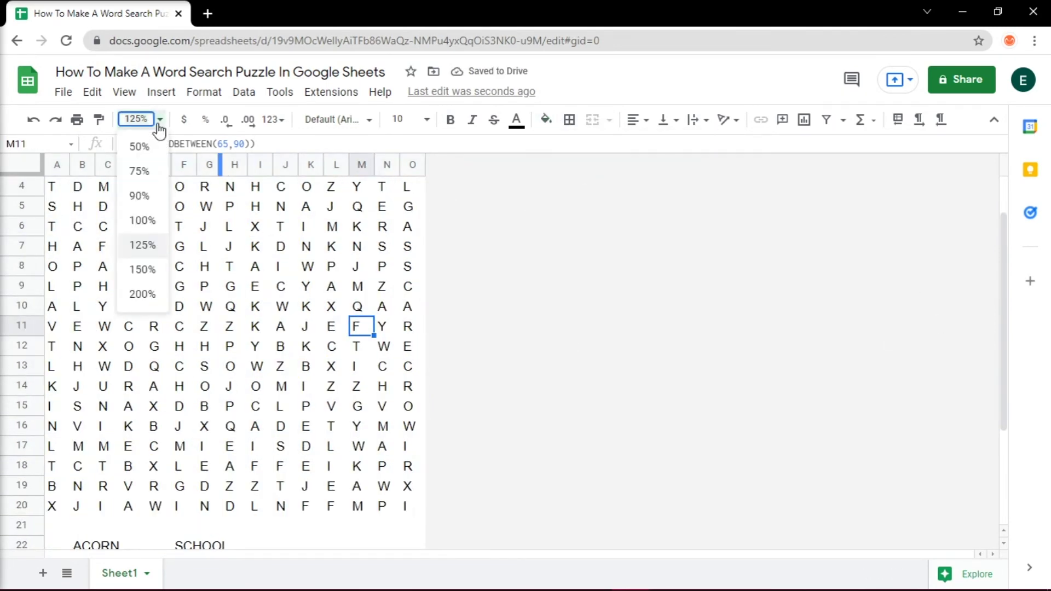
left_click(143, 215)
left_click(419, 281)
left_click(45, 454)
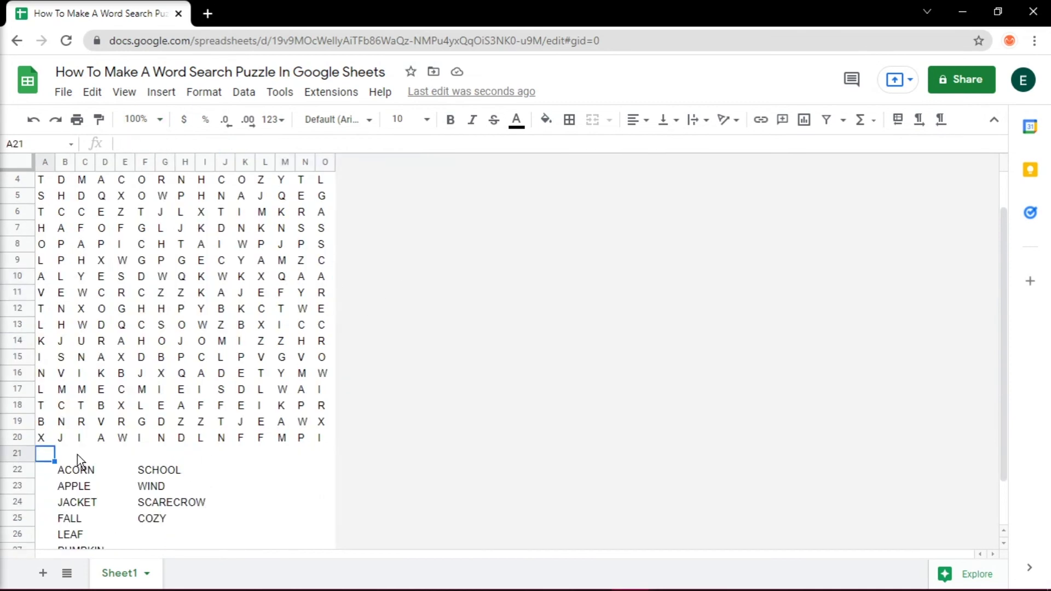